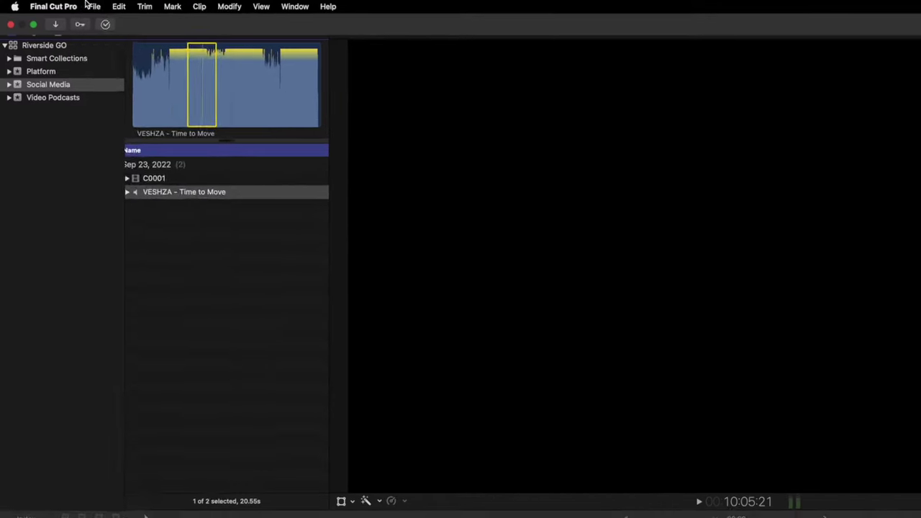
- Create a new Final Cut Pro project using the Vertical video format at 30p
click(60, 4)
mouse_move(98, 26)
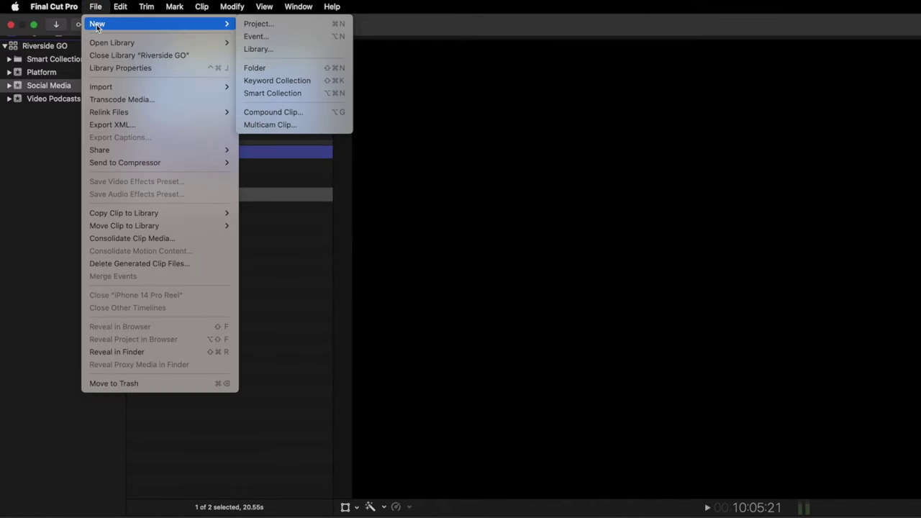
click(291, 24)
click(436, 243)
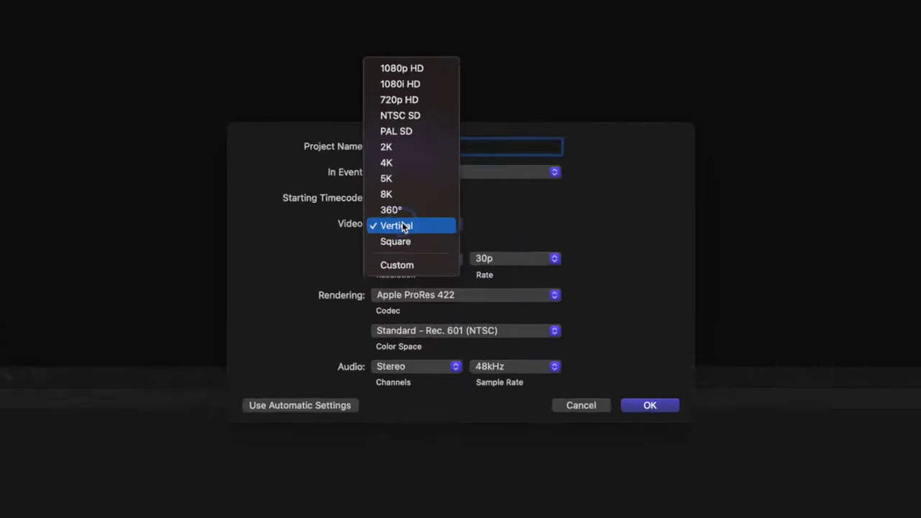
click(434, 242)
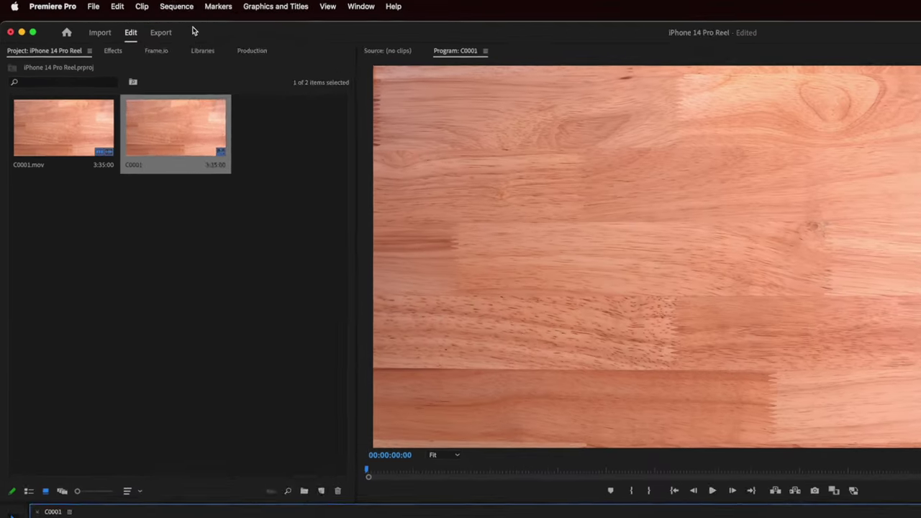
- Set the C0001 sequence frame size to 1080 × 1920 and accept deleting its previews
click(115, 4)
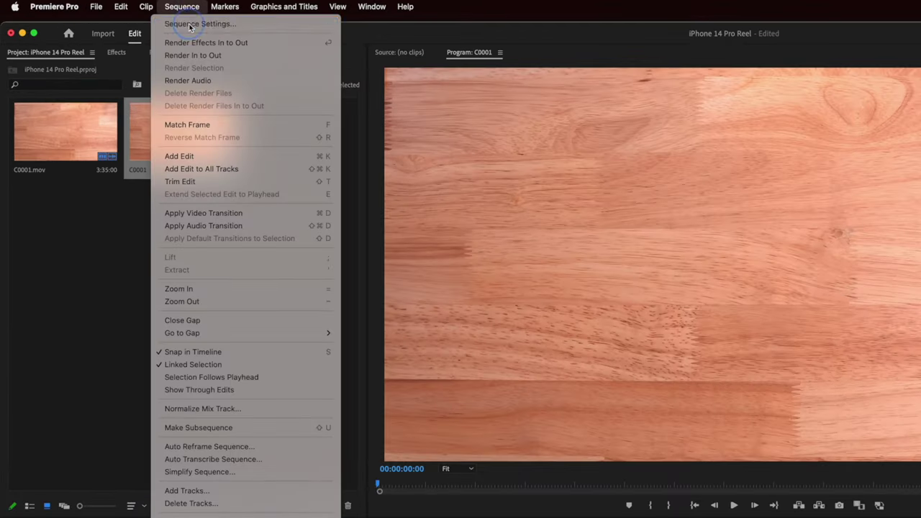
click(189, 25)
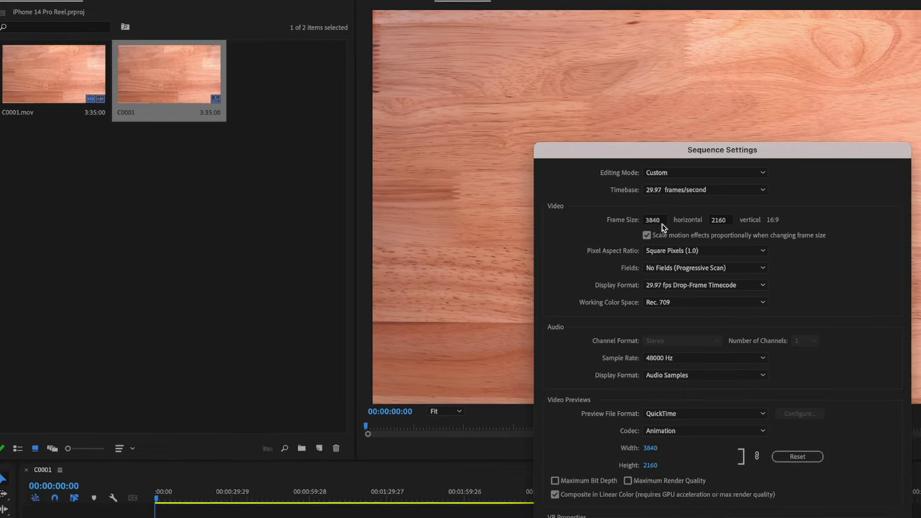
click(661, 222)
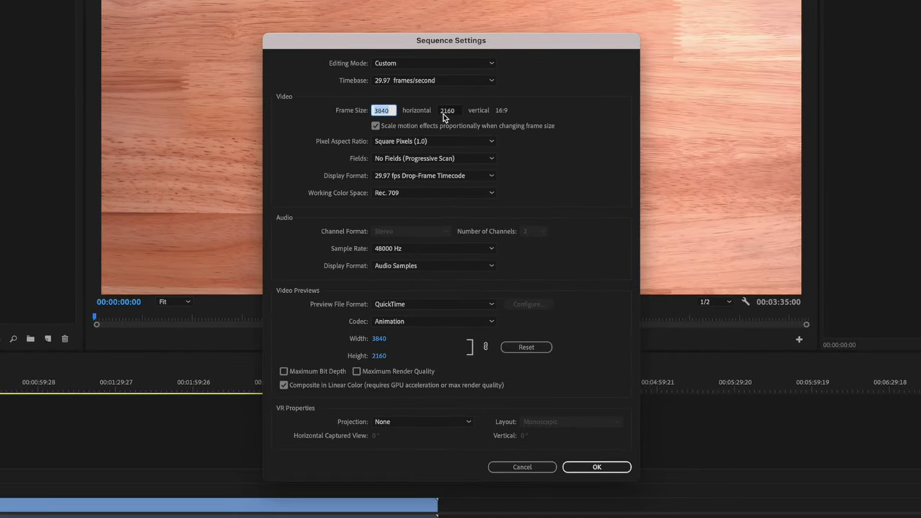
text(1080)
key(Tab)
text(1)
click(609, 470)
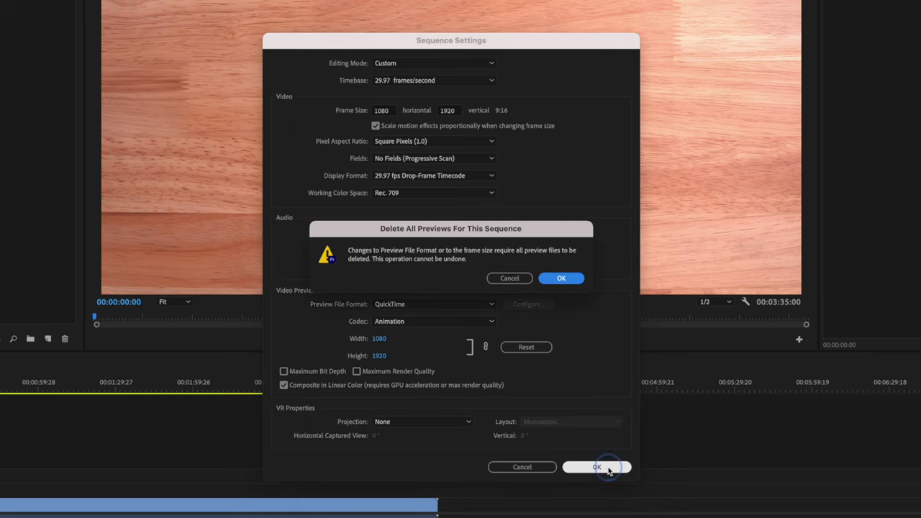
click(561, 278)
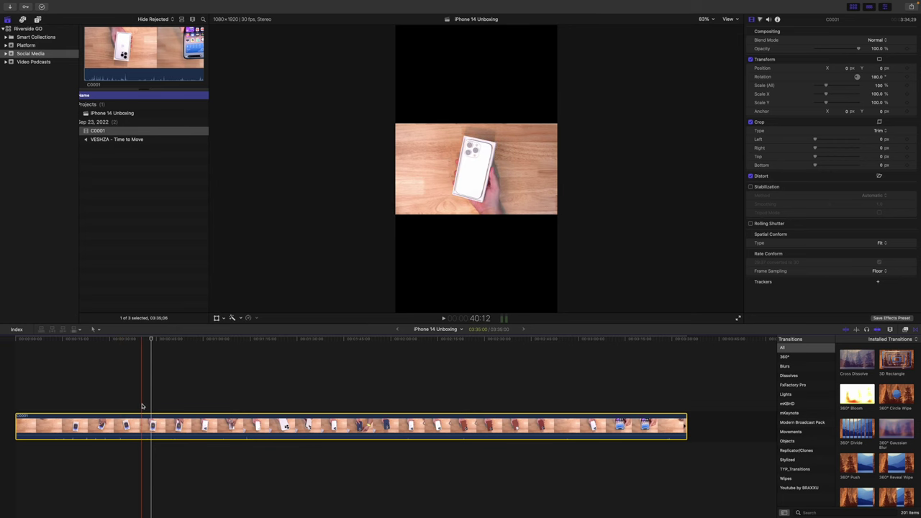
- Scale the selected C0001 clip up to 329% in the Video inspector
click(142, 424)
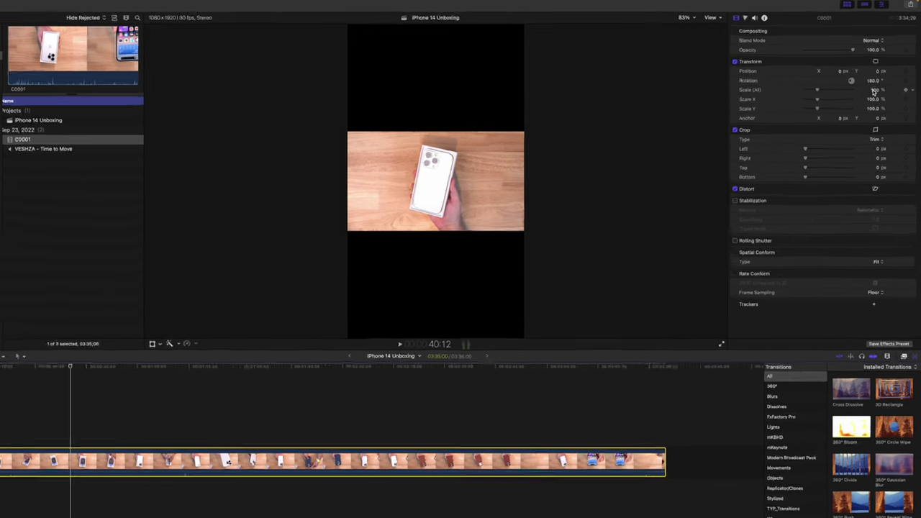
drag(876, 85, 877, 85)
drag(853, 115, 871, 115)
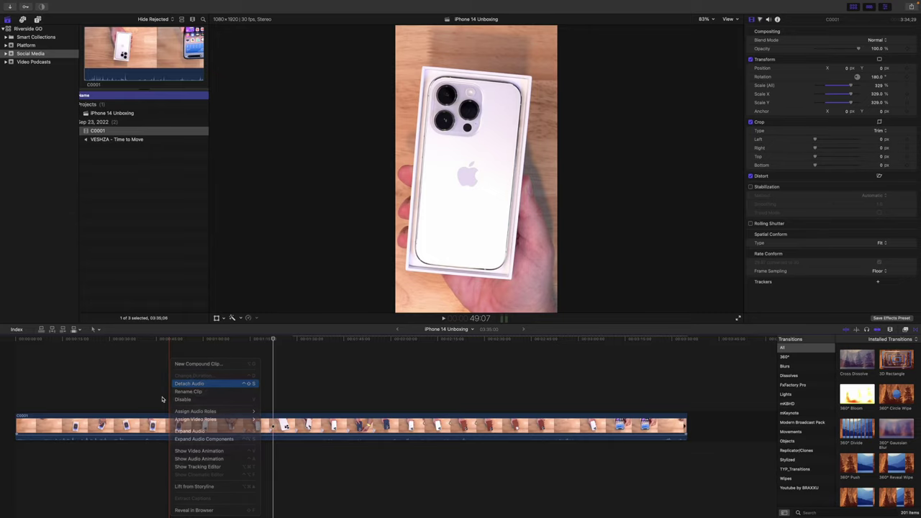
- Detach the audio from the C0001 clip
key(Return)
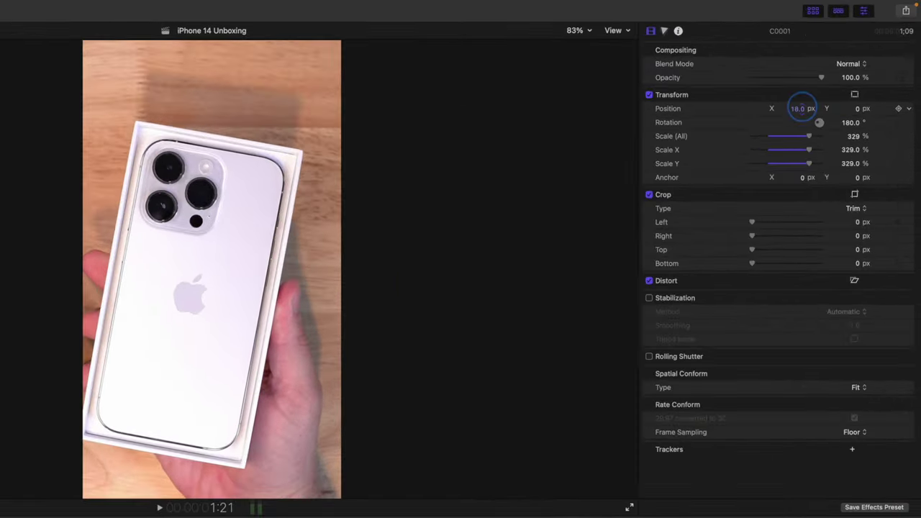
- Move the unboxing shot to Position X 87 px and Position Y 22 px
drag(848, 67, 846, 68)
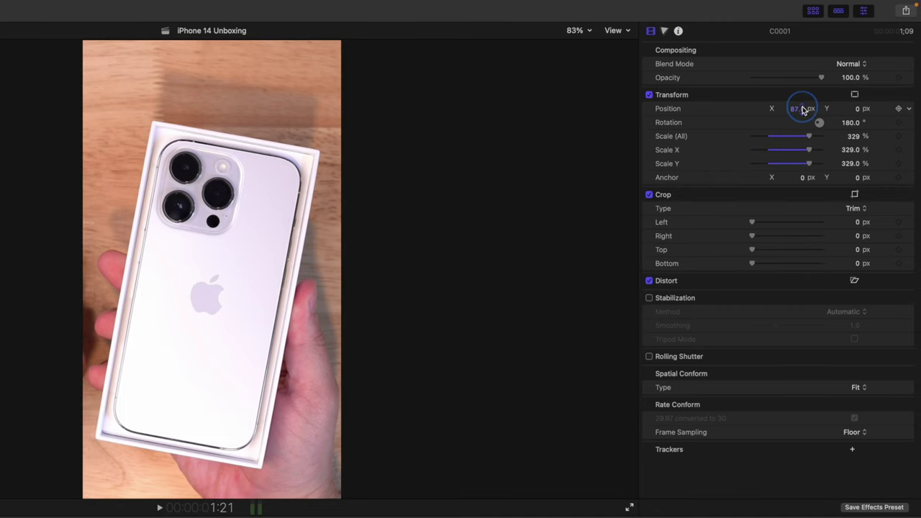
drag(860, 109, 857, 109)
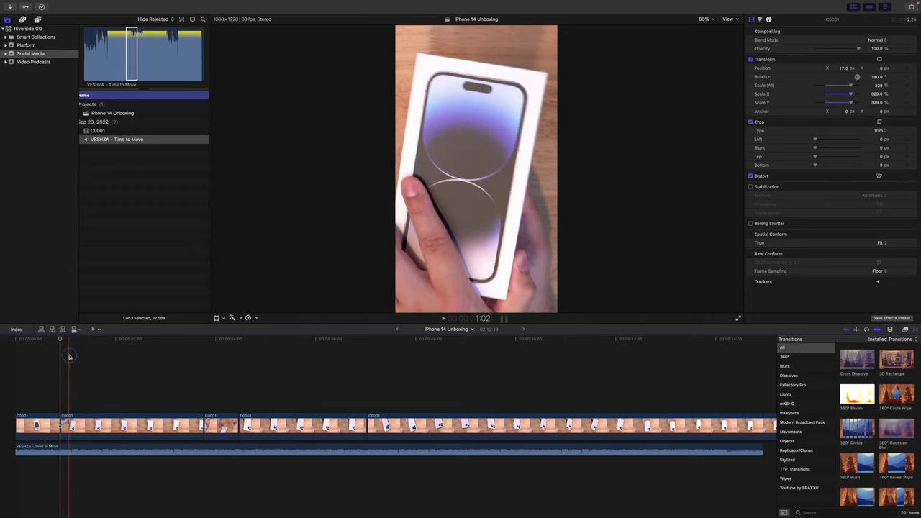
- Trim the start of the VESHZA - Time to Move music and slide it to the timeline start
key(super+equal)
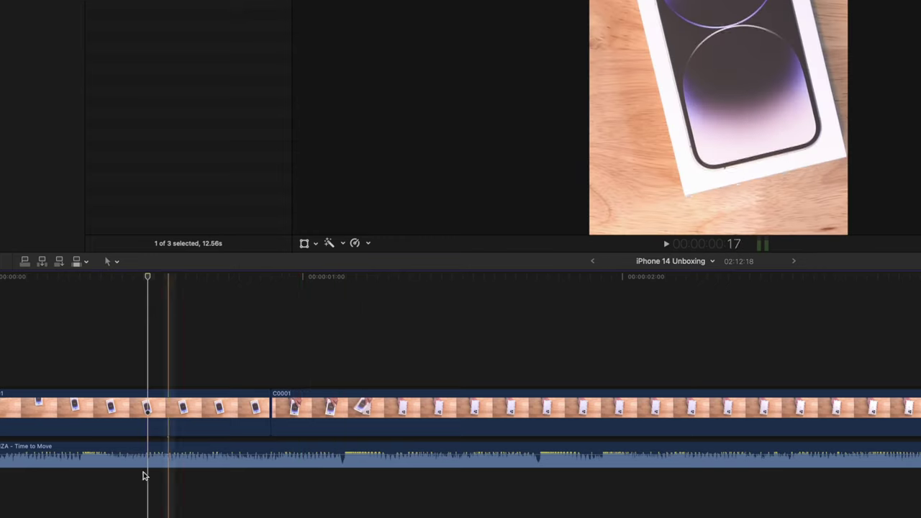
drag(2, 457, 45, 457)
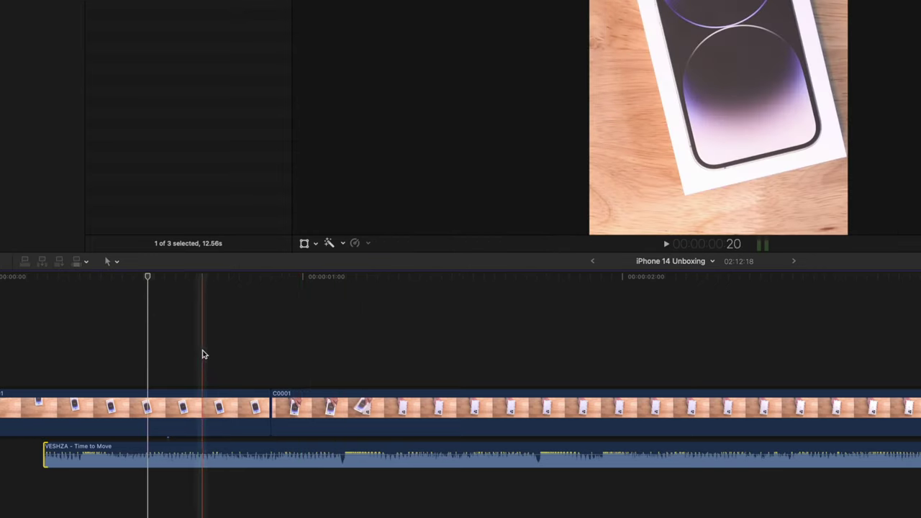
click(274, 414)
drag(174, 452, 114, 451)
- Extend the first C0001 clip by one second and play back the edit to check it
drag(271, 411, 278, 410)
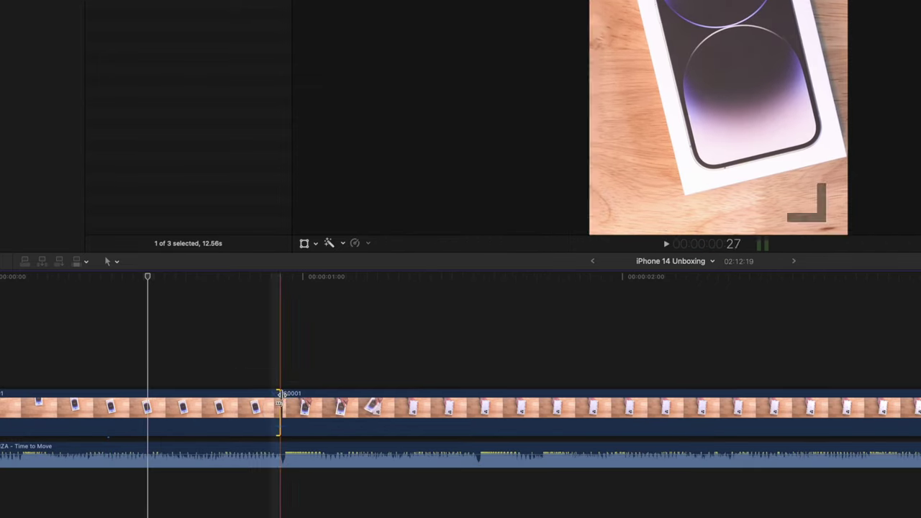
click(282, 379)
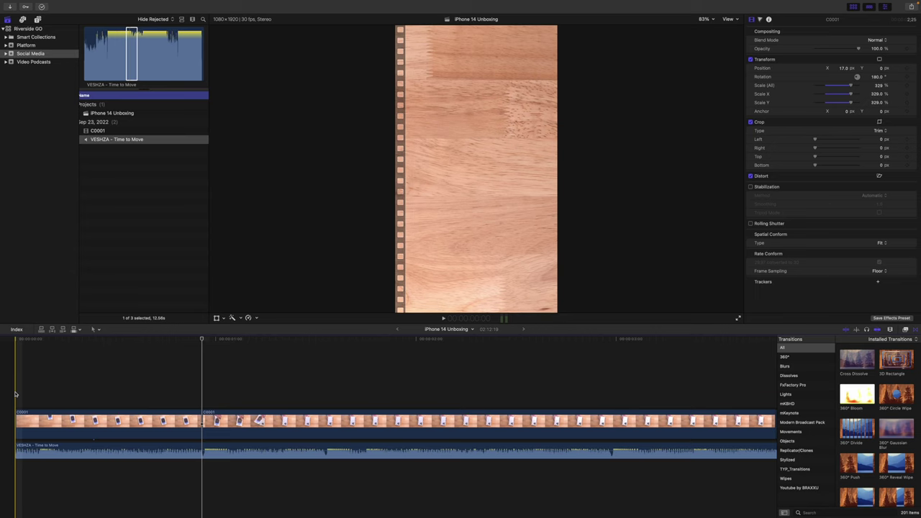
key(space)
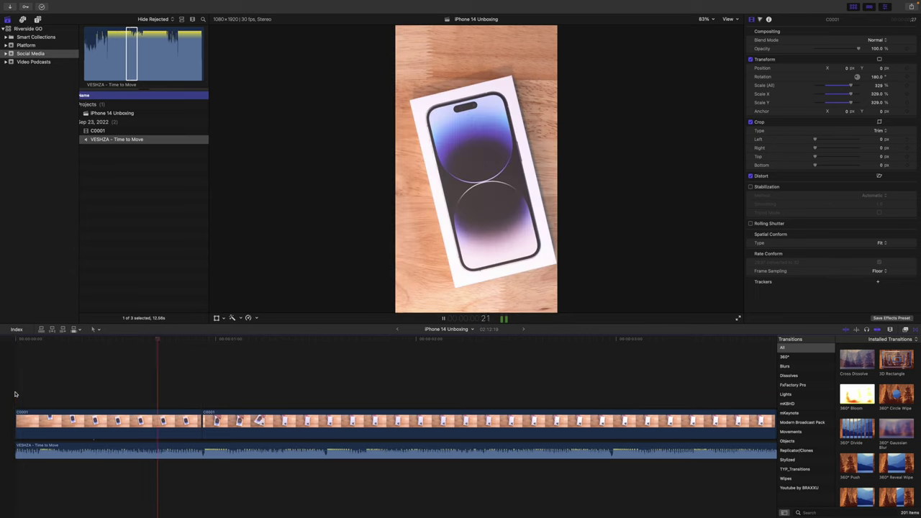
key(space)
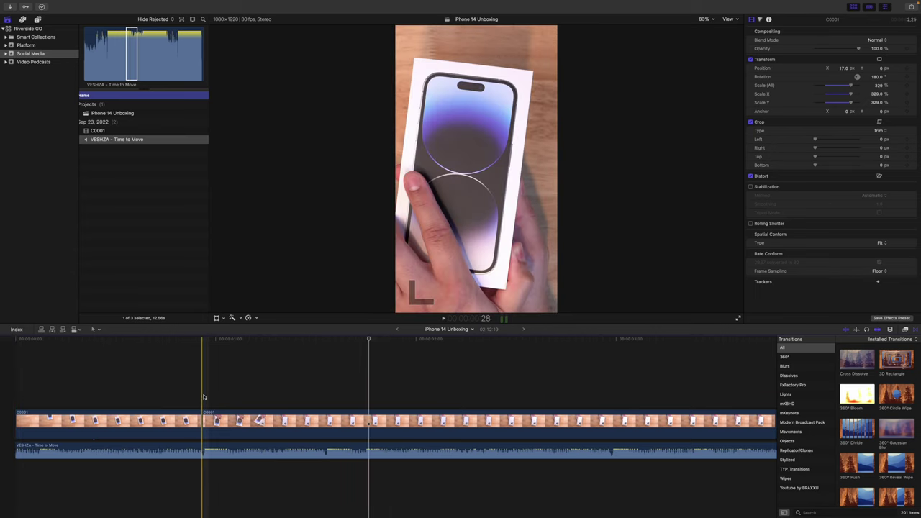
scroll(390, 396, right, 8)
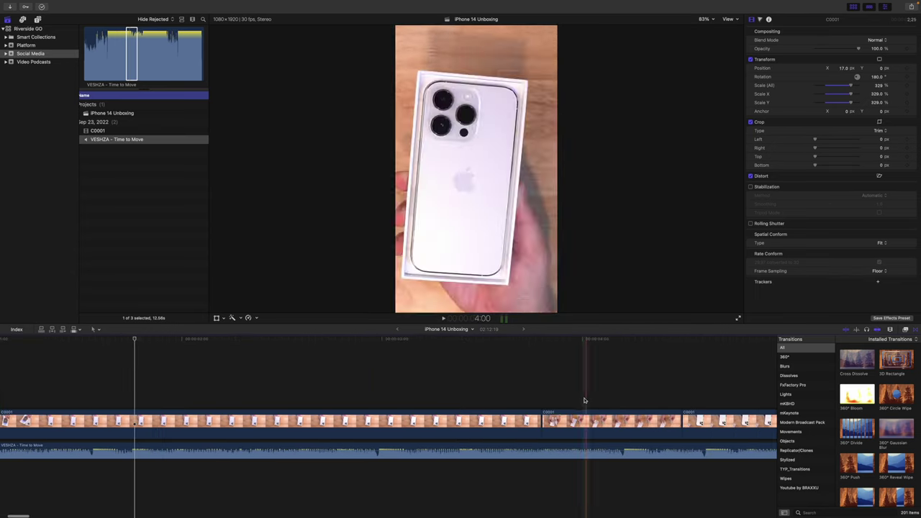
- Reframe the blue-case clip horizontally, resetting its Position X to 0
click(536, 423)
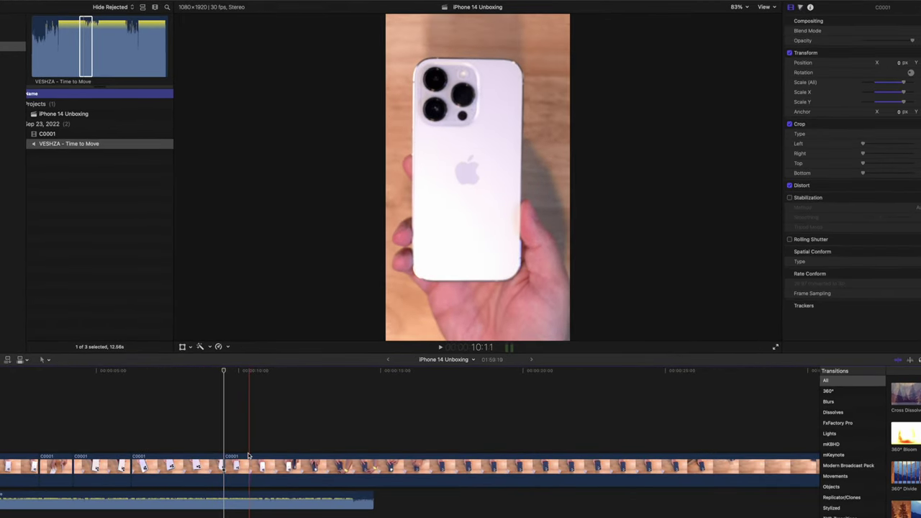
key(super+equal)
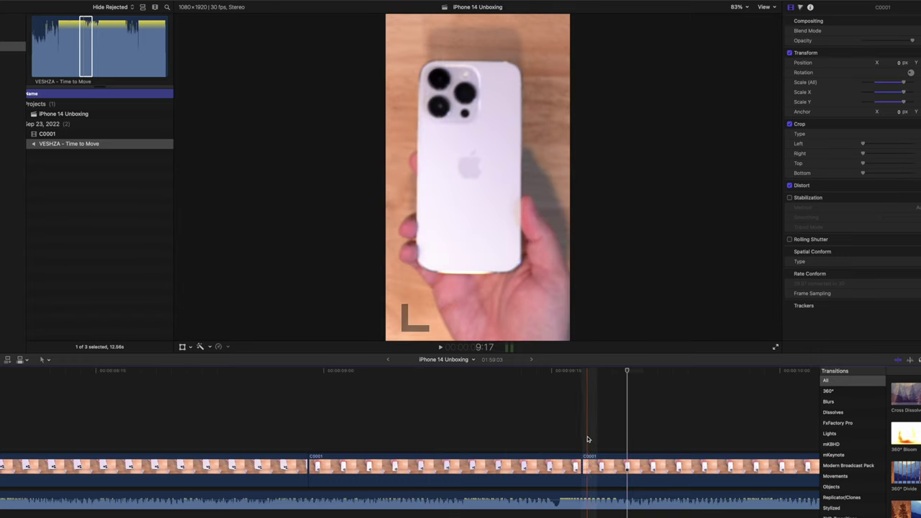
scroll(588, 439, right, 10)
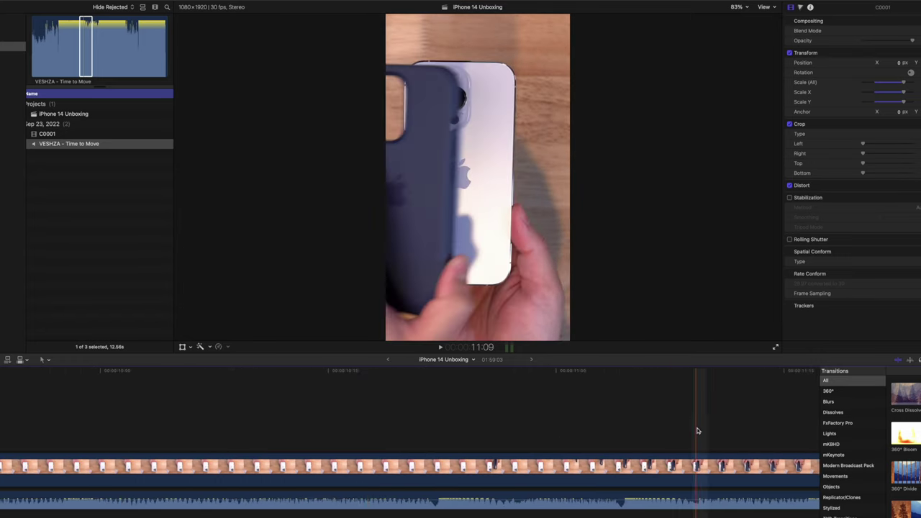
scroll(697, 429, left, 5)
click(248, 466)
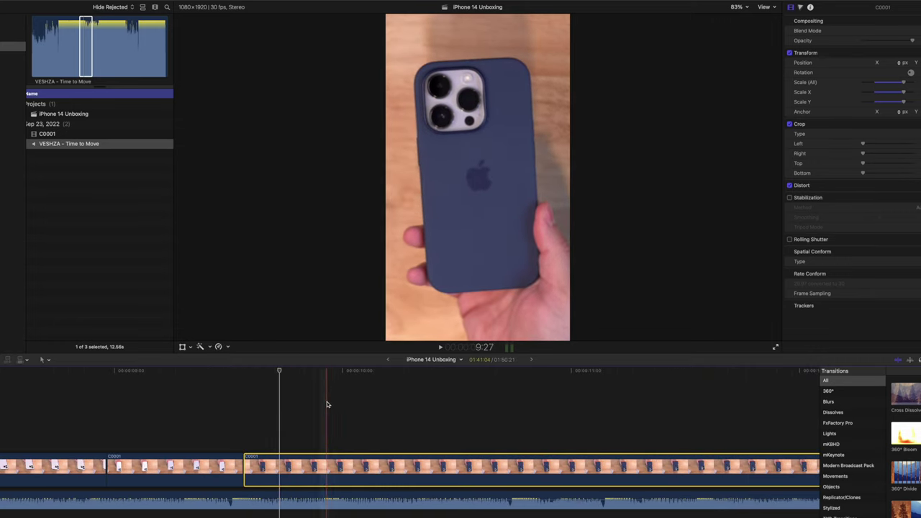
drag(899, 66, 899, 66)
click(15, 429)
- Play back the framing and inspect the brown-case clip after the blue-case section
key(space)
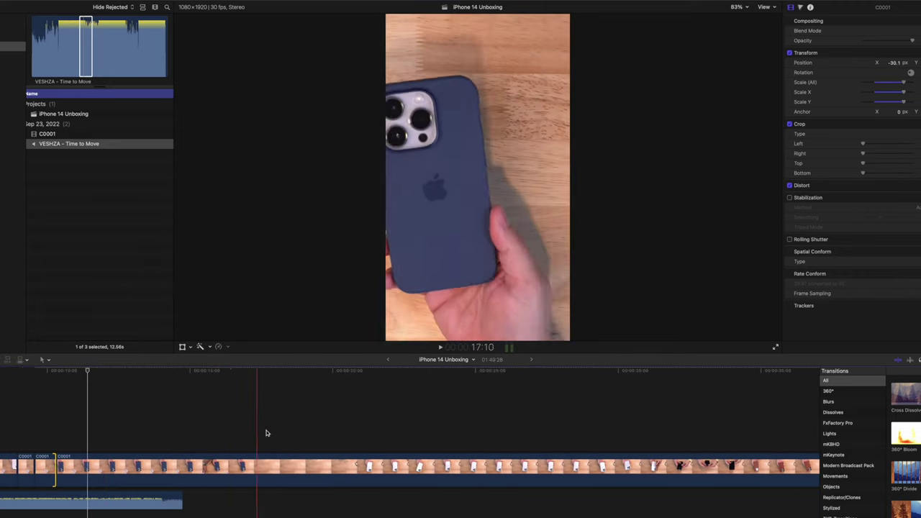
click(418, 437)
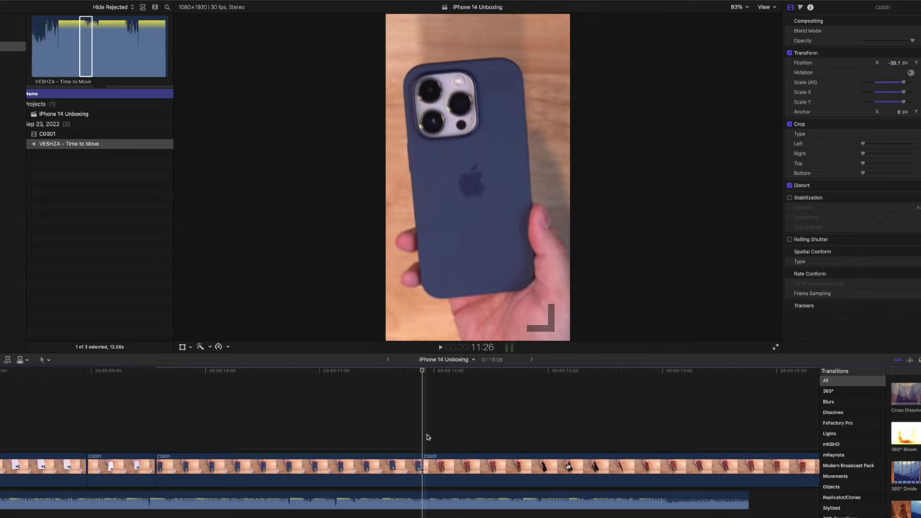
key(Right)
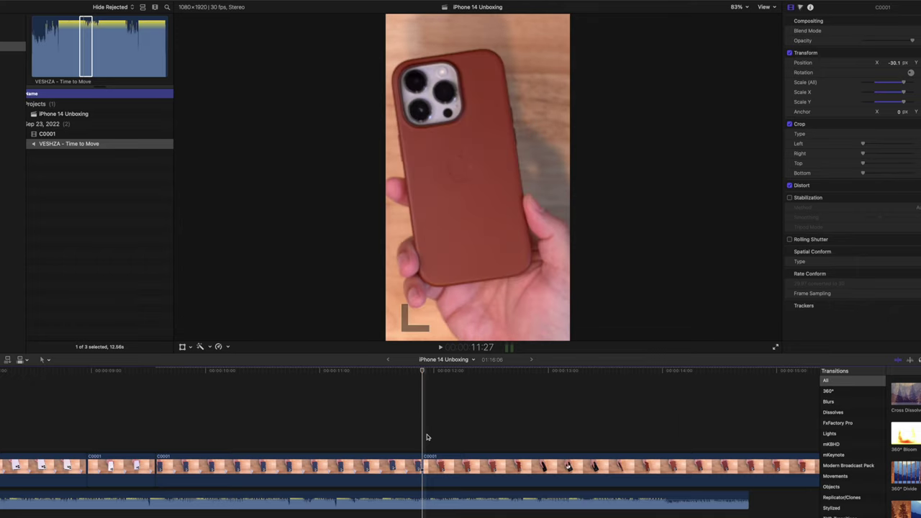
click(448, 467)
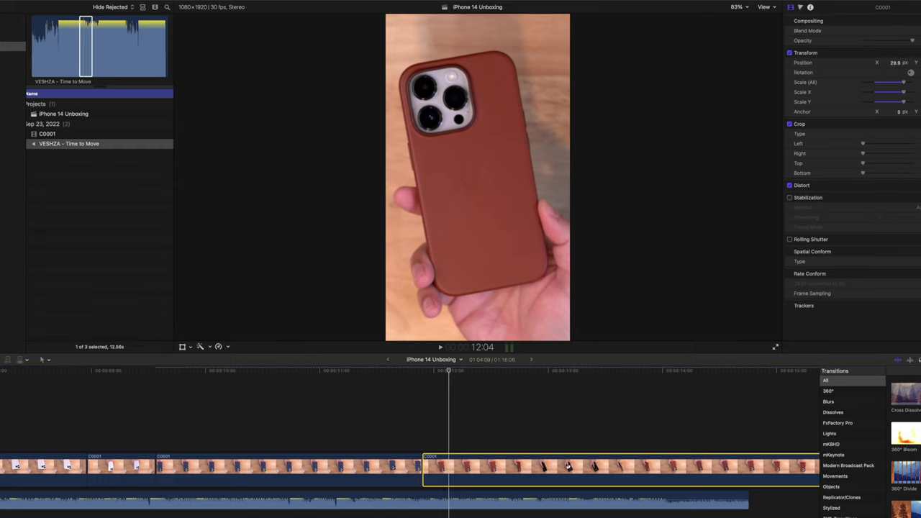
click(430, 464)
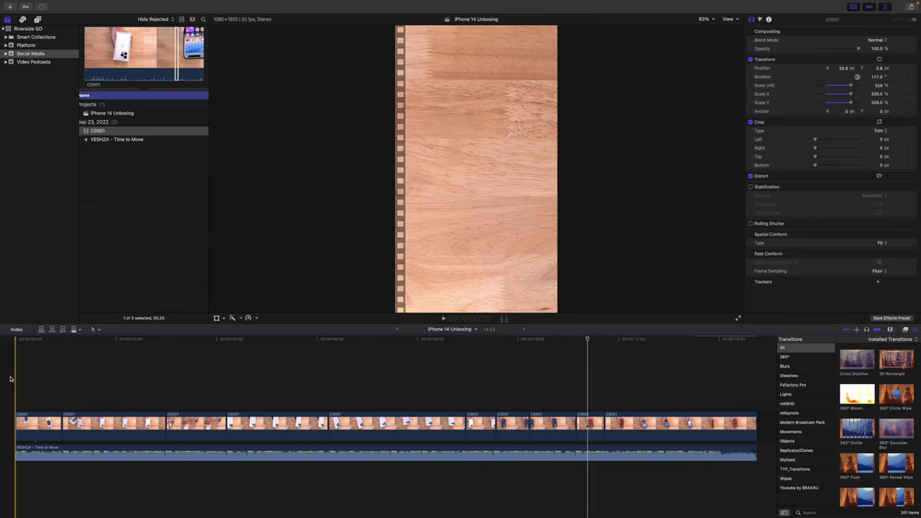
- Play the iPhone 14 Unboxing timeline from its beginning
key(space)
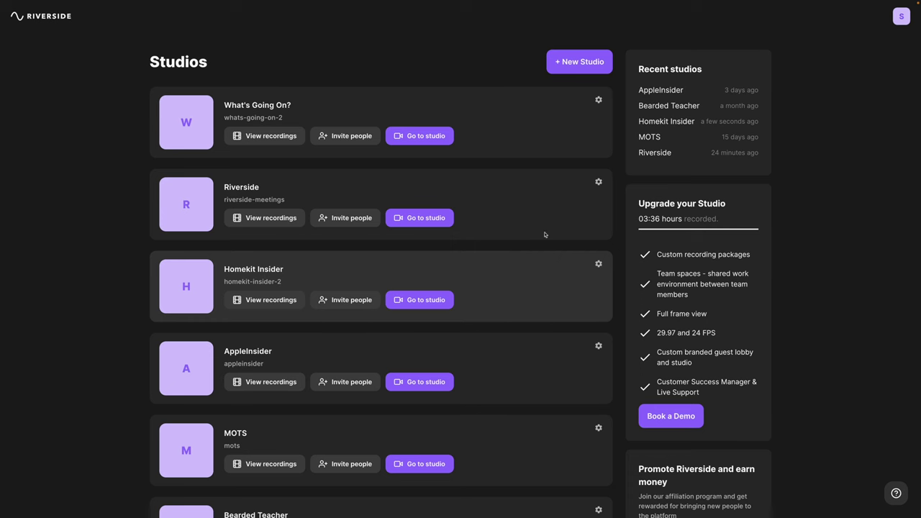
- Open Homekit Insider's HKI Ep 112 recording and start a Story 9:16 clip
click(281, 300)
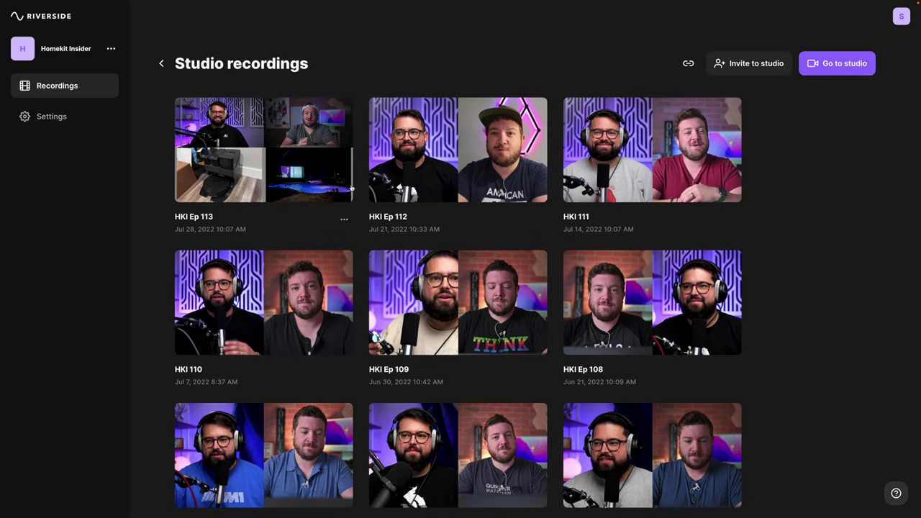
click(445, 162)
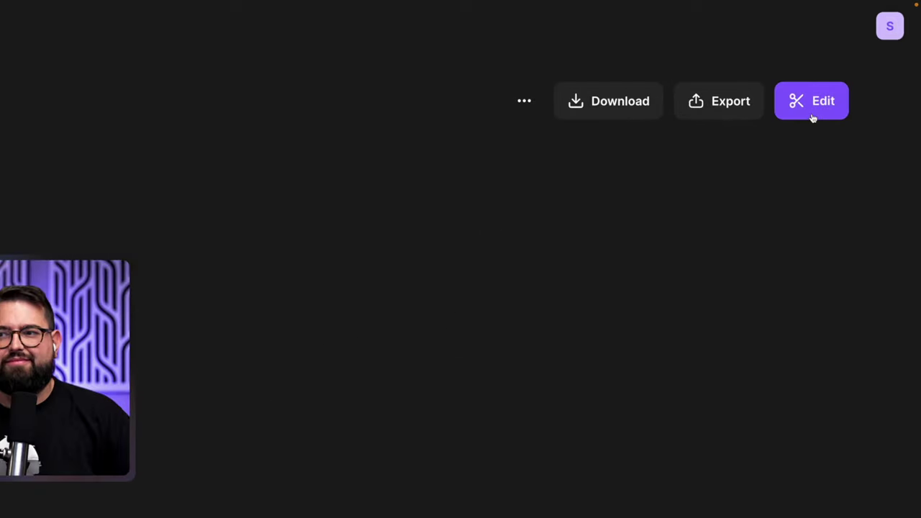
click(812, 115)
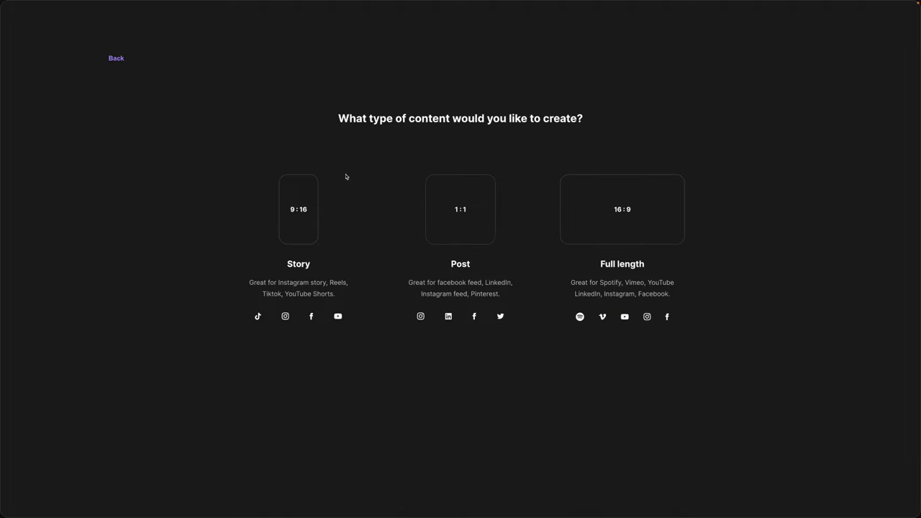
click(297, 230)
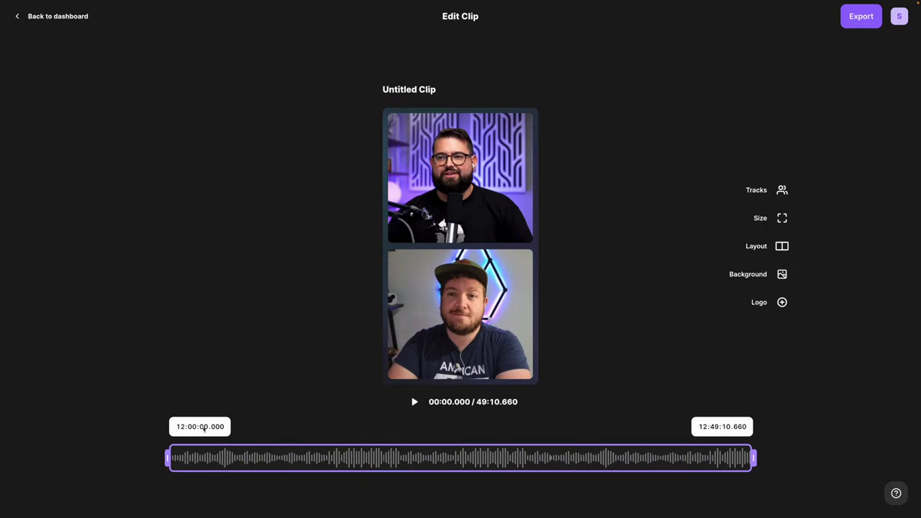
- Trim the clip to run from 12:10:31 to 12:11:30
drag(168, 459, 292, 459)
drag(753, 458, 274, 501)
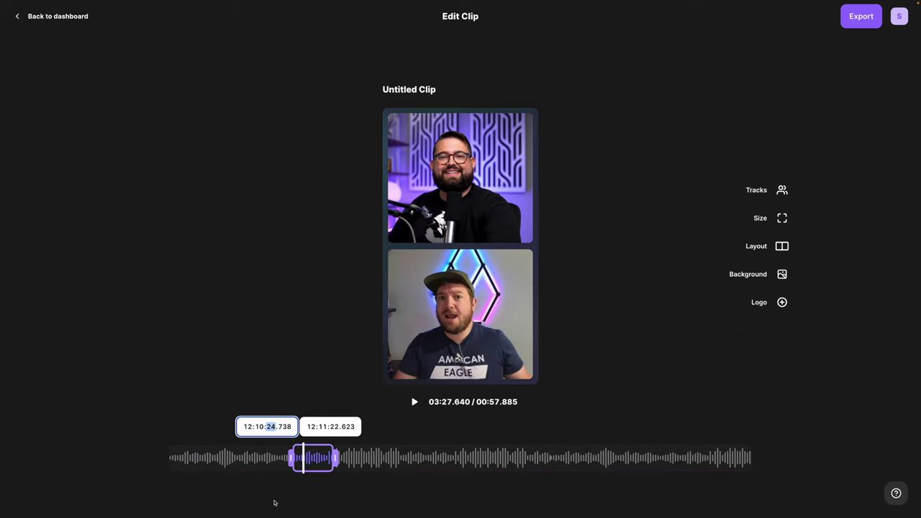
double_click(283, 405)
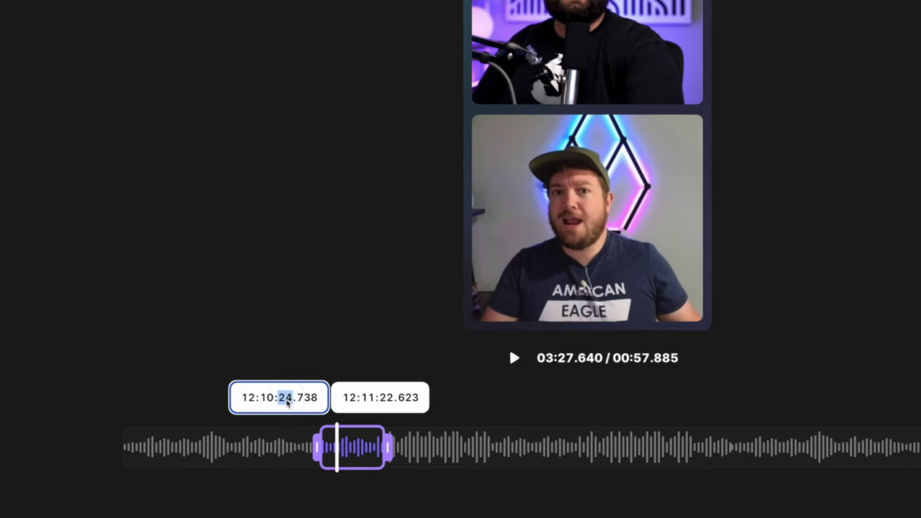
text(30)
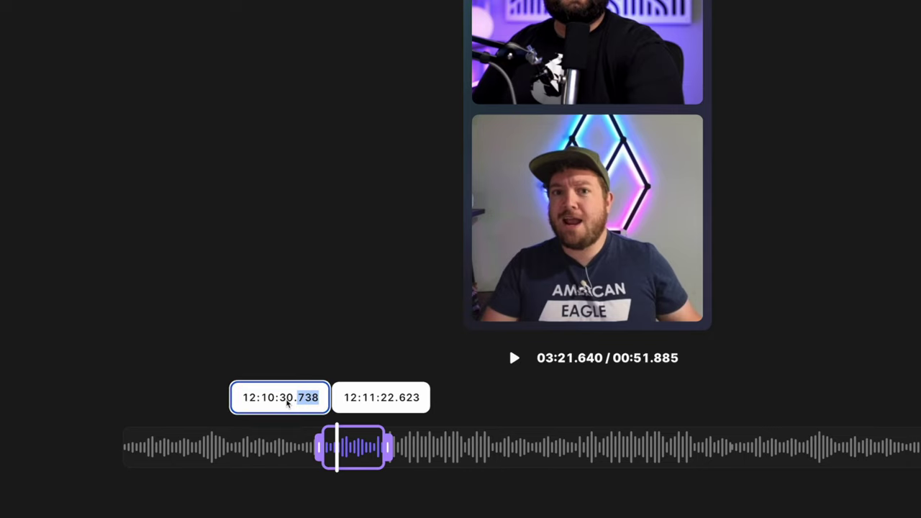
double_click(379, 398)
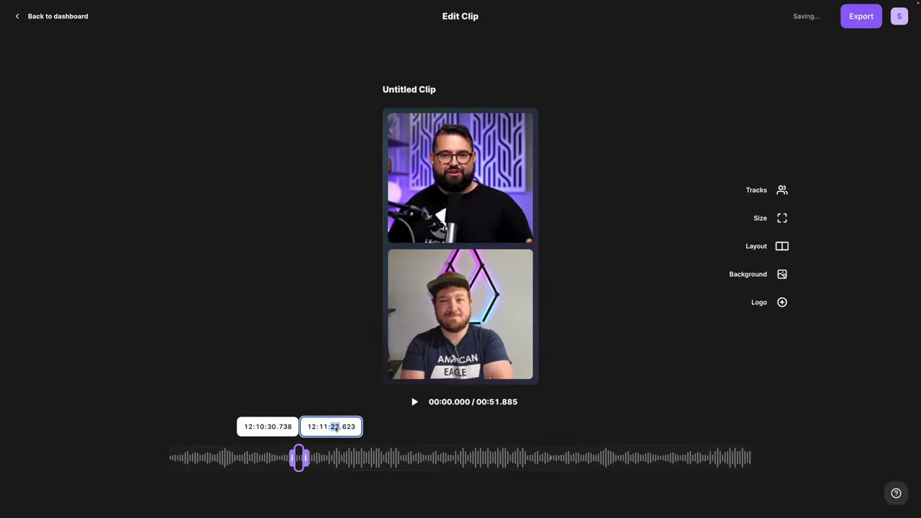
text(30)
click(318, 395)
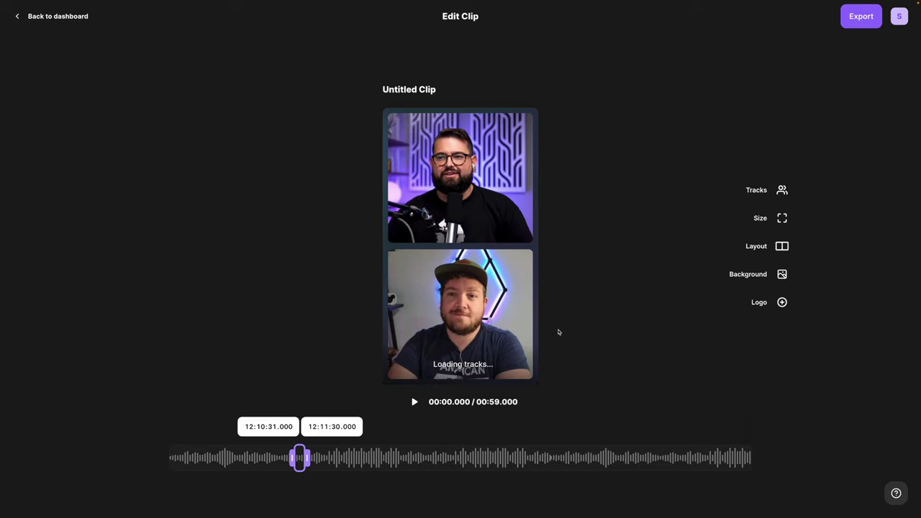
- Keep both speaker tracks on and use the padded split layout
click(782, 190)
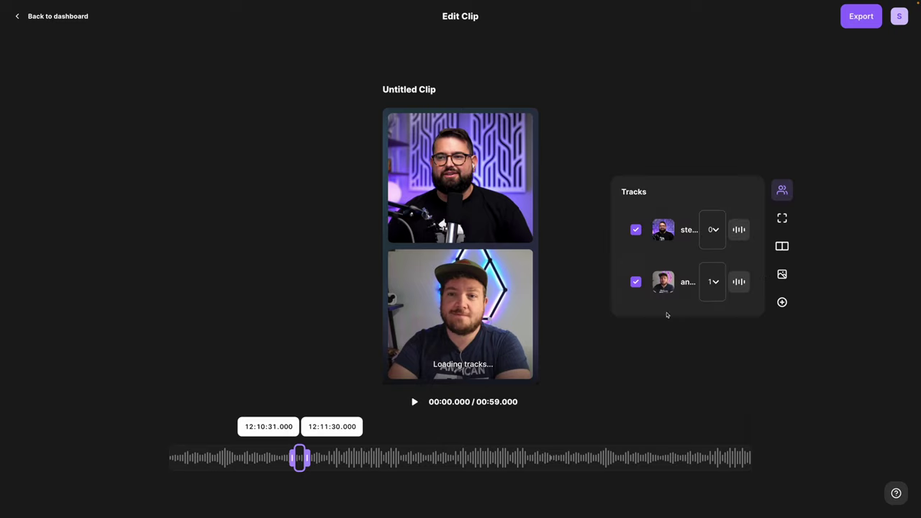
click(635, 280)
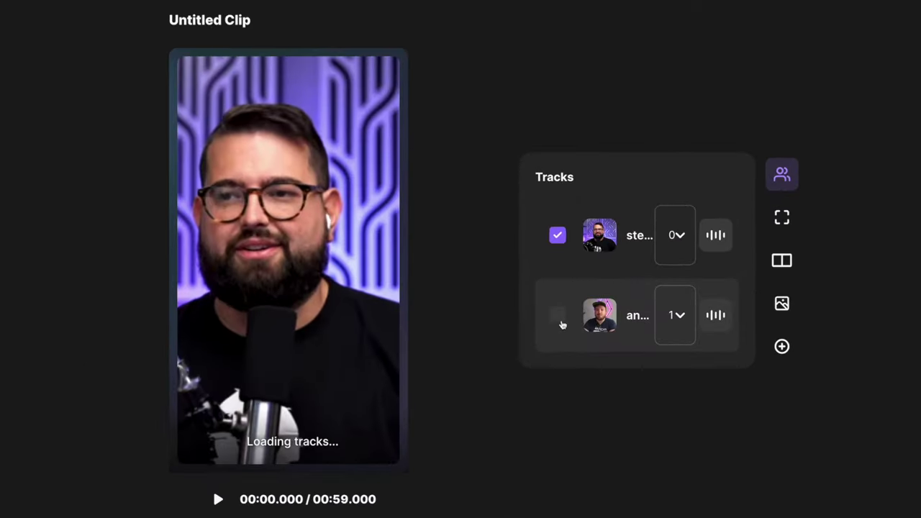
click(561, 321)
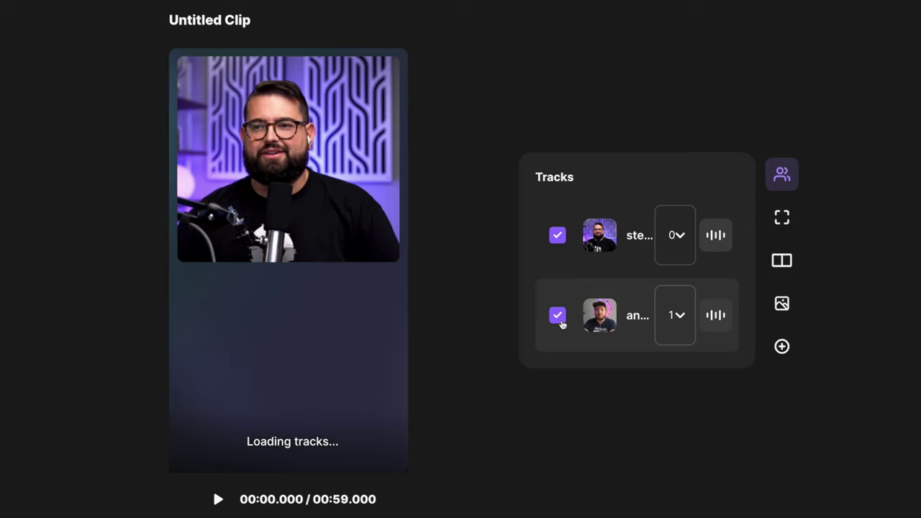
click(783, 259)
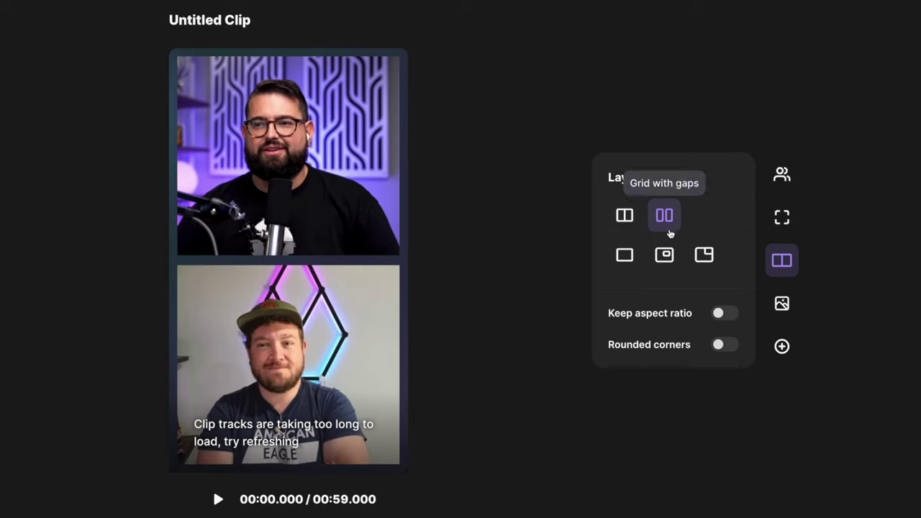
click(625, 226)
click(666, 230)
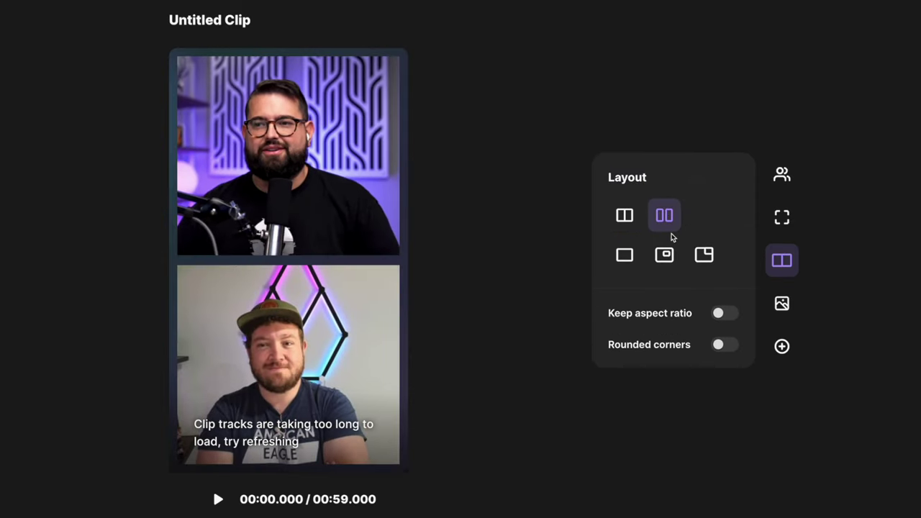
- Choose the purple-to-orange gradient as the clip background
click(780, 306)
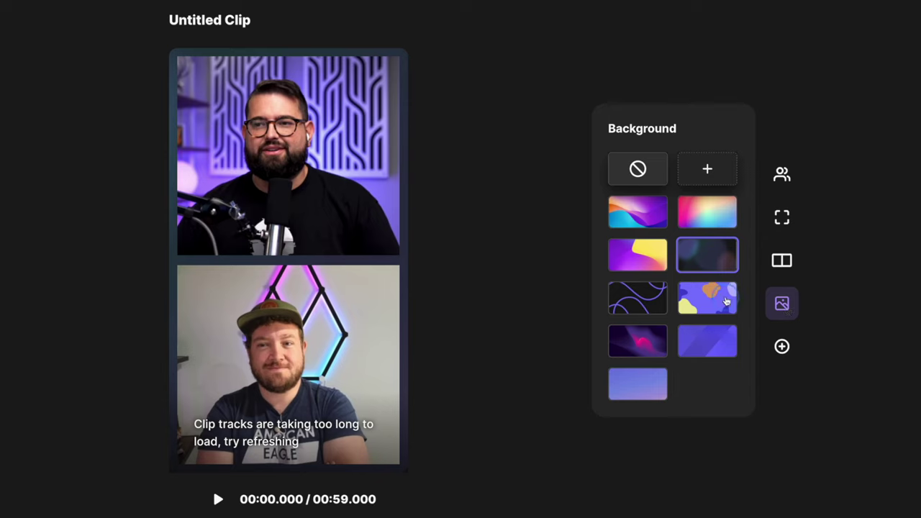
click(726, 301)
click(717, 225)
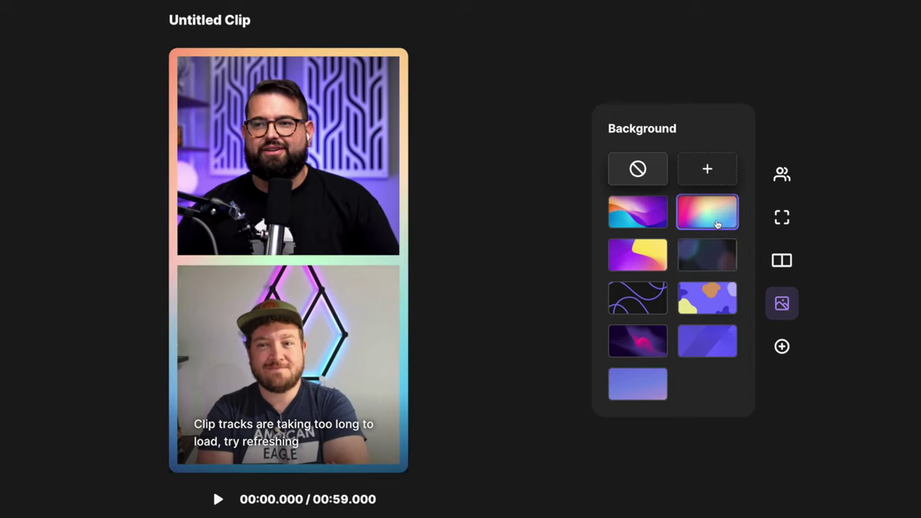
click(646, 221)
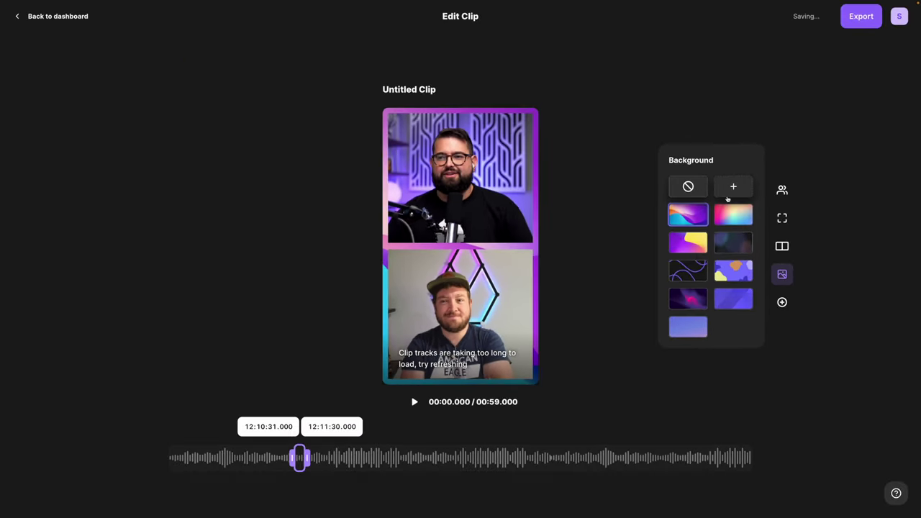
click(809, 139)
- Export the clip at 2160p 4K with normalized audio and no watermark, then show a speaker track's download options
click(856, 26)
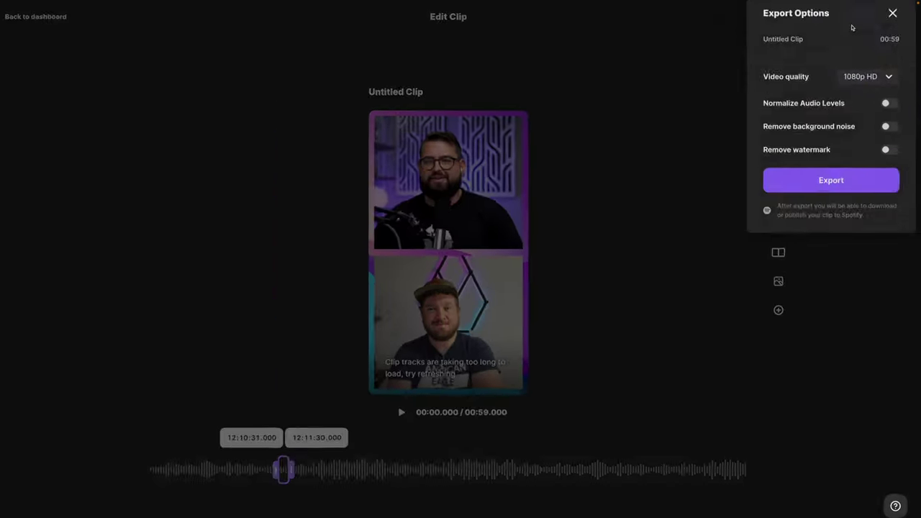
click(822, 138)
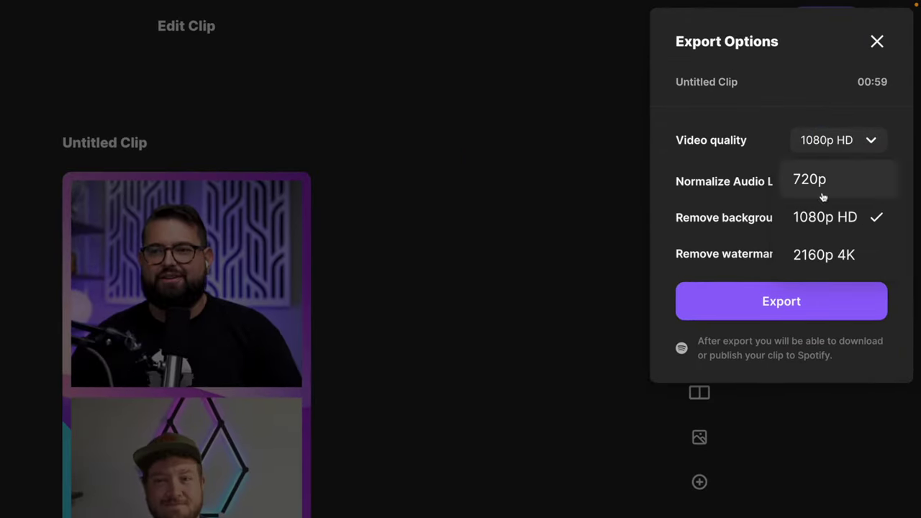
click(831, 241)
click(870, 184)
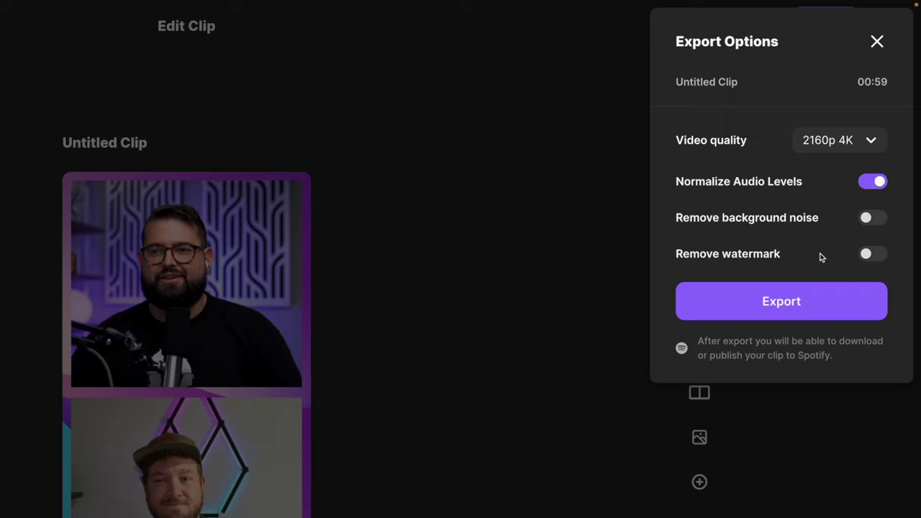
click(869, 256)
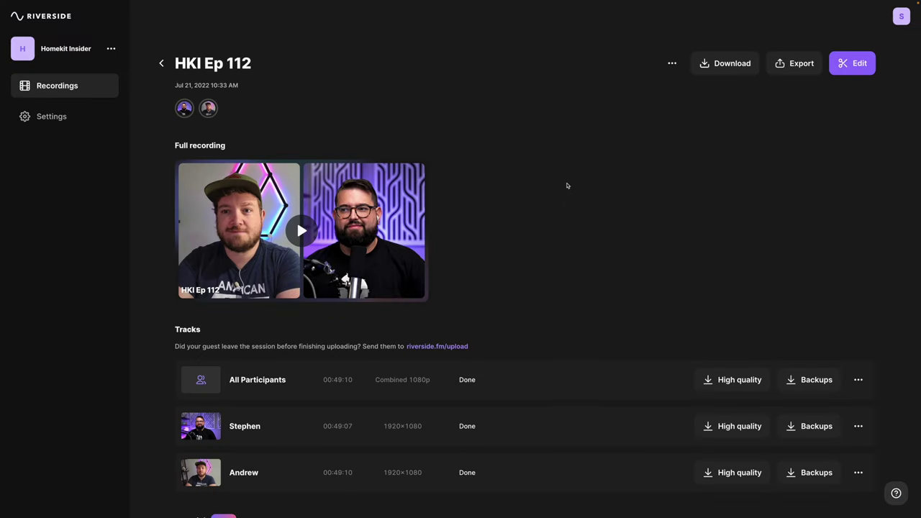
scroll(625, 253, down, 2)
click(719, 347)
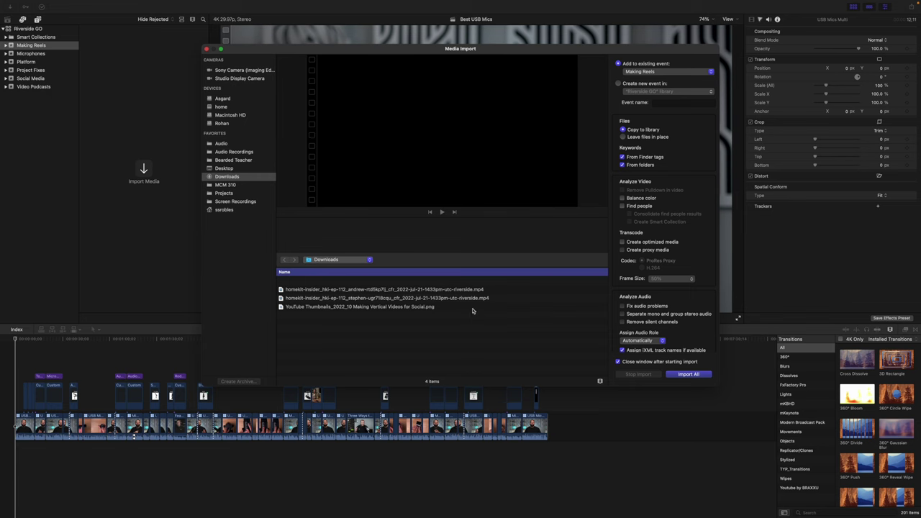
- Import both HKI Ep 112 Riverside tracks and create the 1080x1920 'Vertical Video' project
click(470, 294)
shift+click(470, 301)
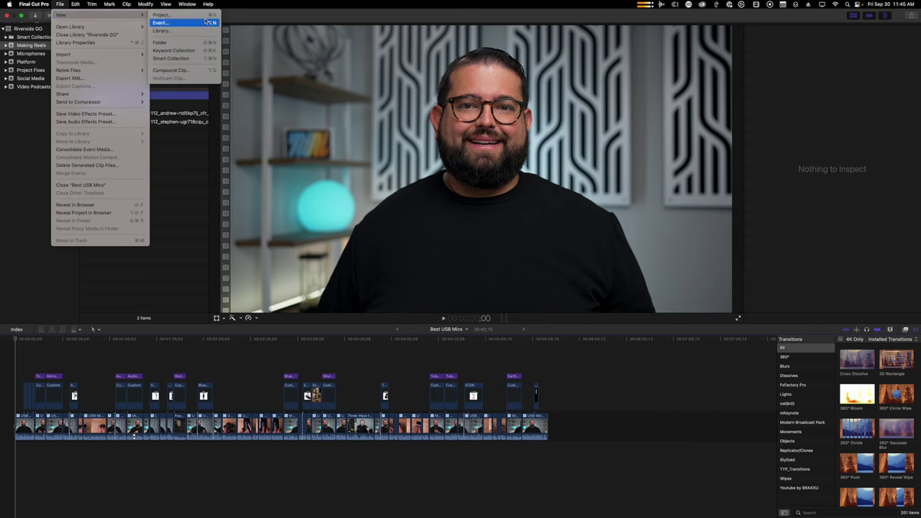
click(180, 19)
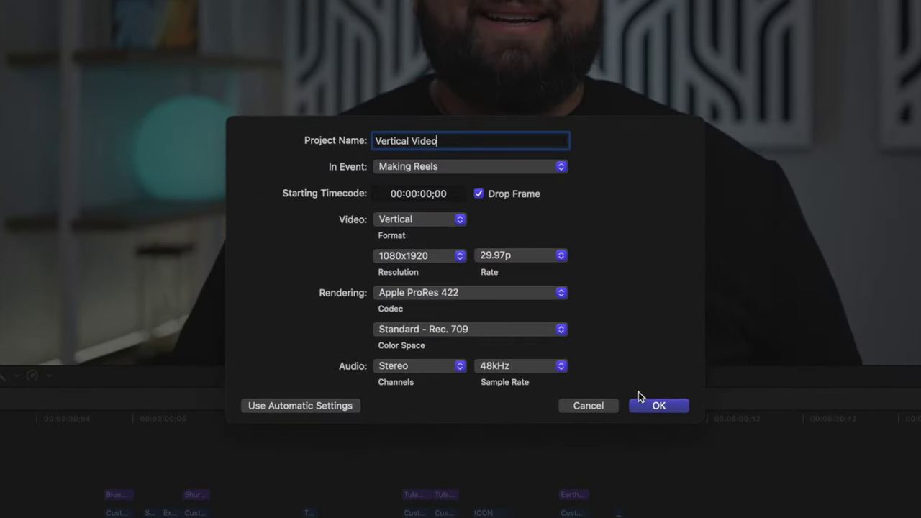
click(648, 406)
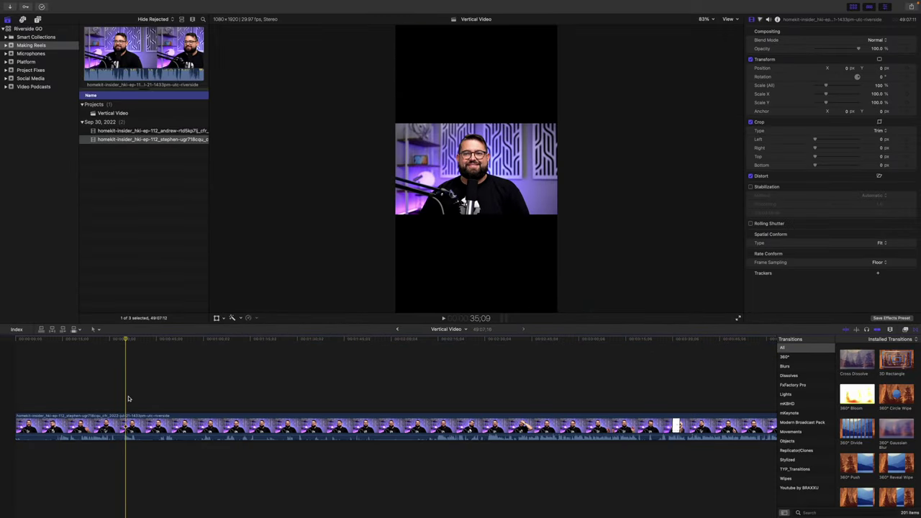
- Place the second speaker's recording above the first in the timeline and fit the timeline to view
click(132, 133)
click(132, 131)
drag(132, 131, 115, 387)
key(super+minus)
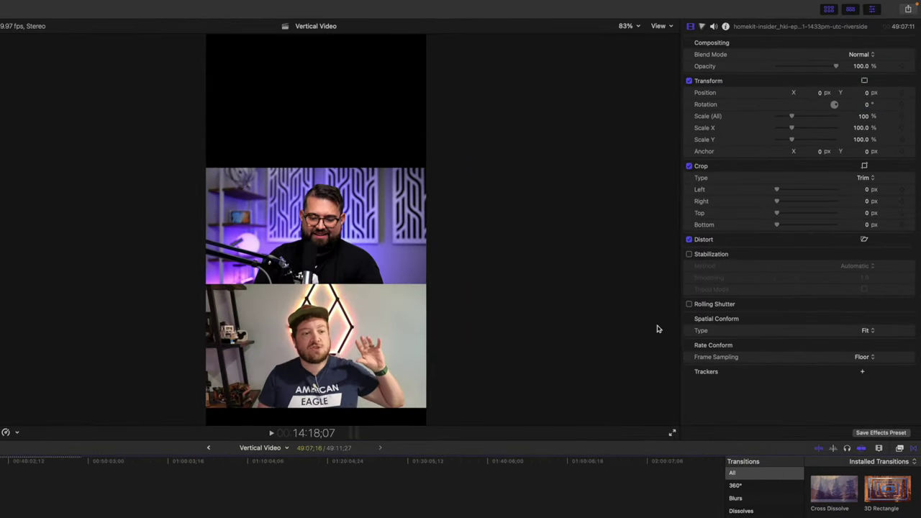
- Set the top clip to Position Y 378 and Scale 212%, and crop its bottom by 227 px
text(378)
key(Return)
drag(792, 116, 809, 117)
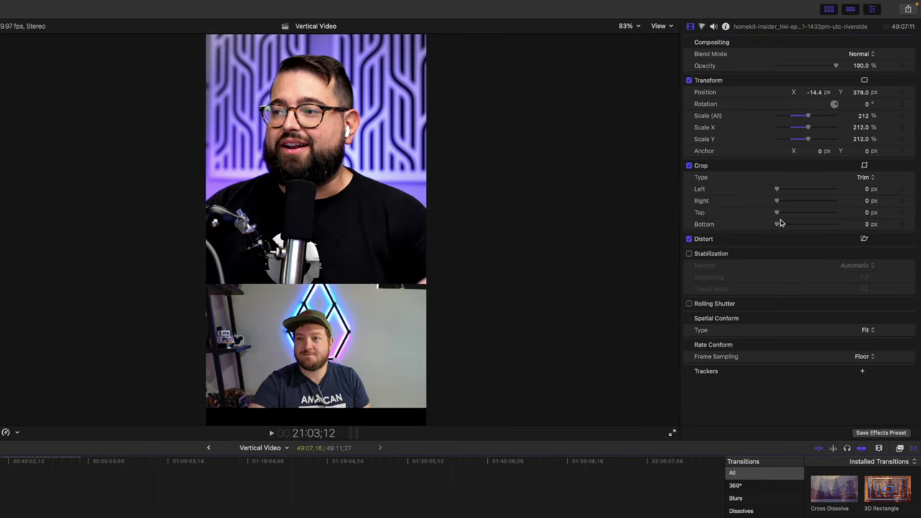
drag(776, 226, 788, 227)
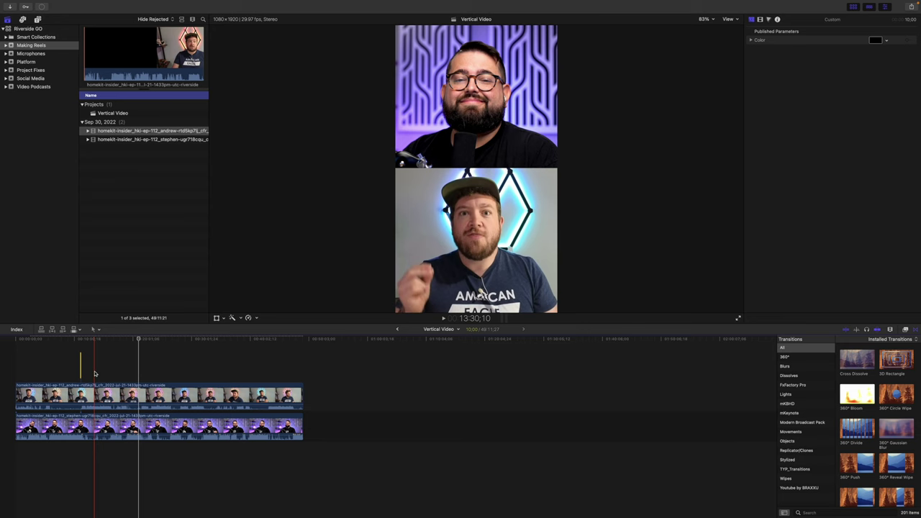
click(94, 373)
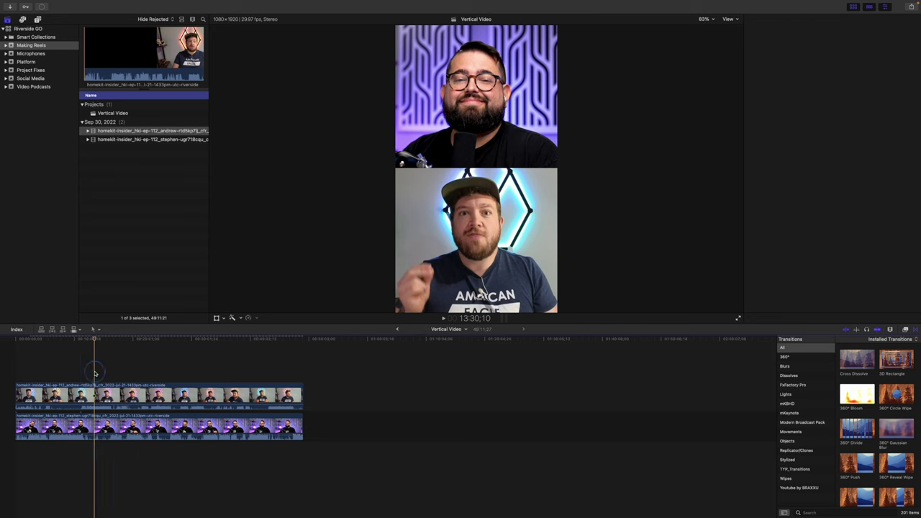
- Add a white Custom solid above the speaker clips
click(37, 20)
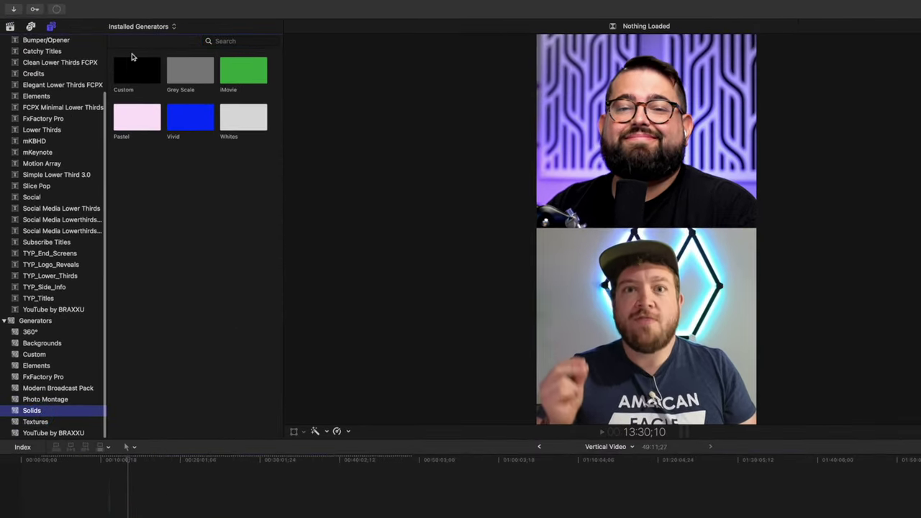
drag(136, 69, 140, 463)
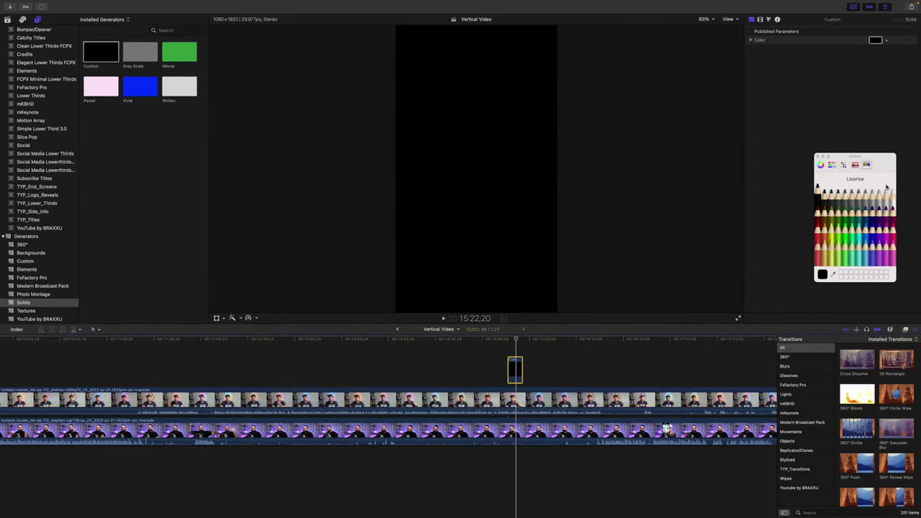
key(ctrl+Tab)
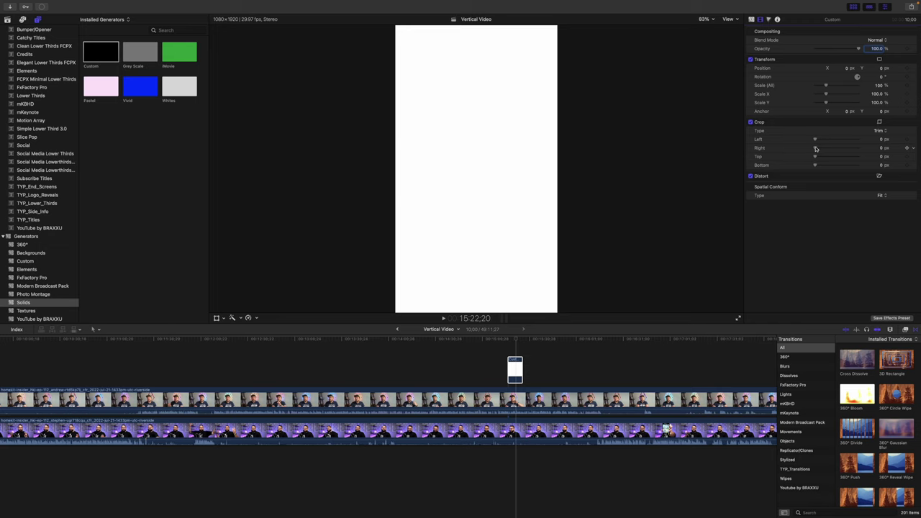
- Crop the solid to a thin line (top 942, bottom 950) and extend it to the clips' end
drag(816, 158, 836, 166)
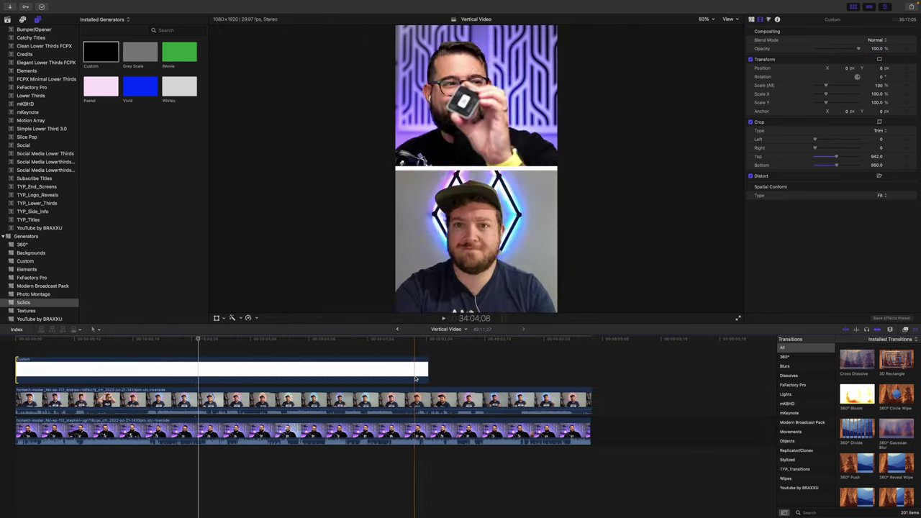
drag(426, 371, 590, 371)
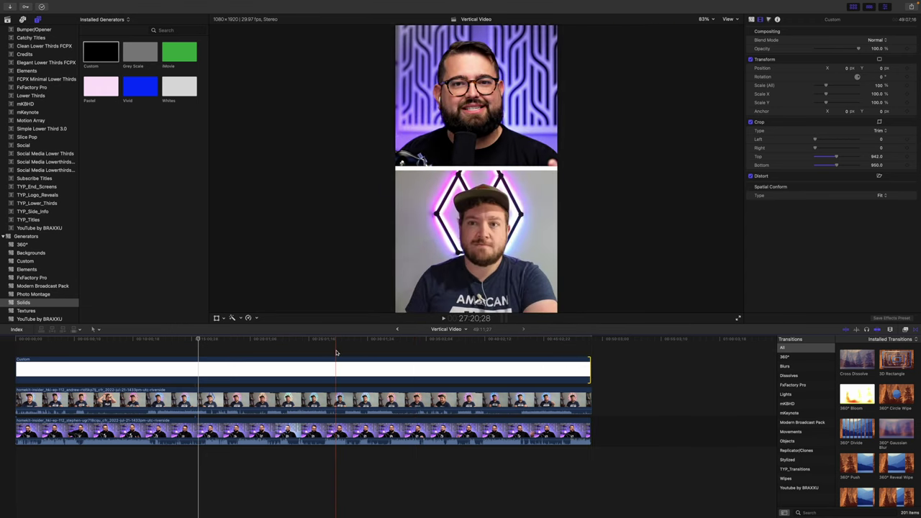
key(super+a)
- Combine the three selected clips into a compound clip named 'Vertical Video Clip'
right_click(272, 365)
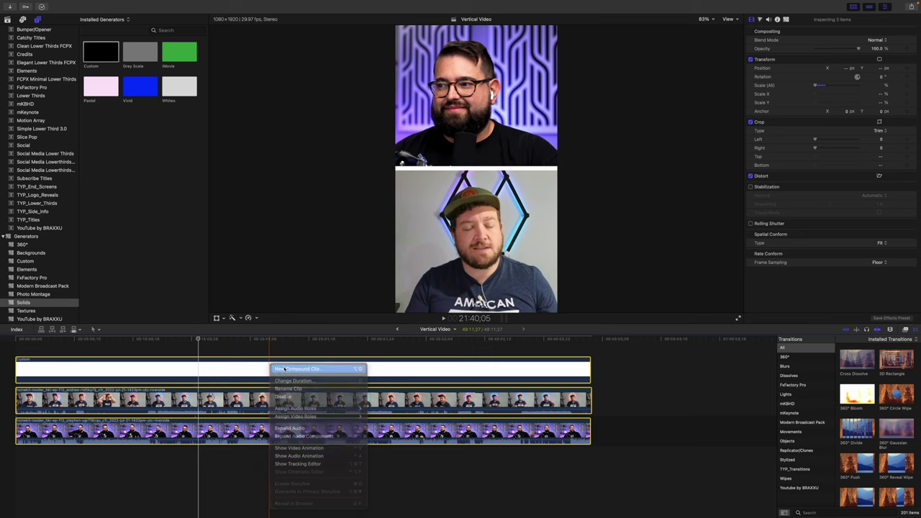
click(284, 369)
key(Return)
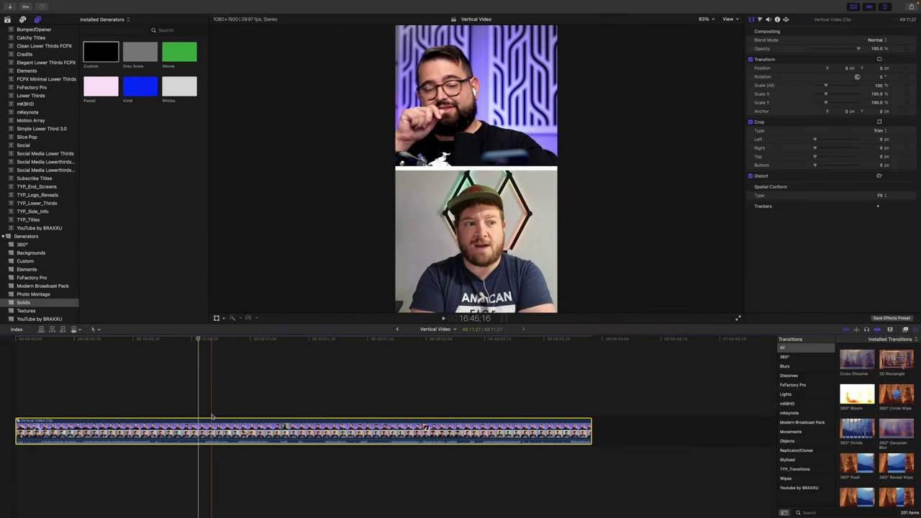
- Trim the compound clip to start at about 12 seconds and run 2:27
click(154, 417)
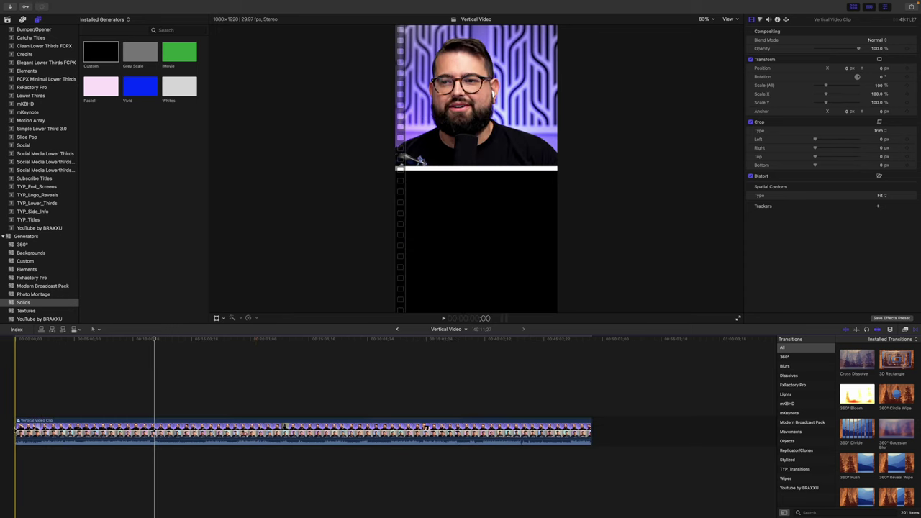
drag(16, 431, 155, 430)
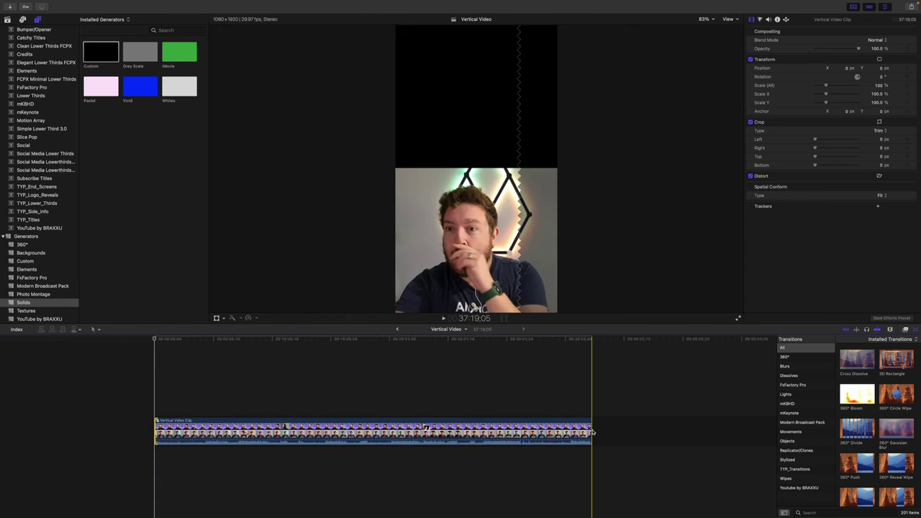
drag(591, 430, 183, 431)
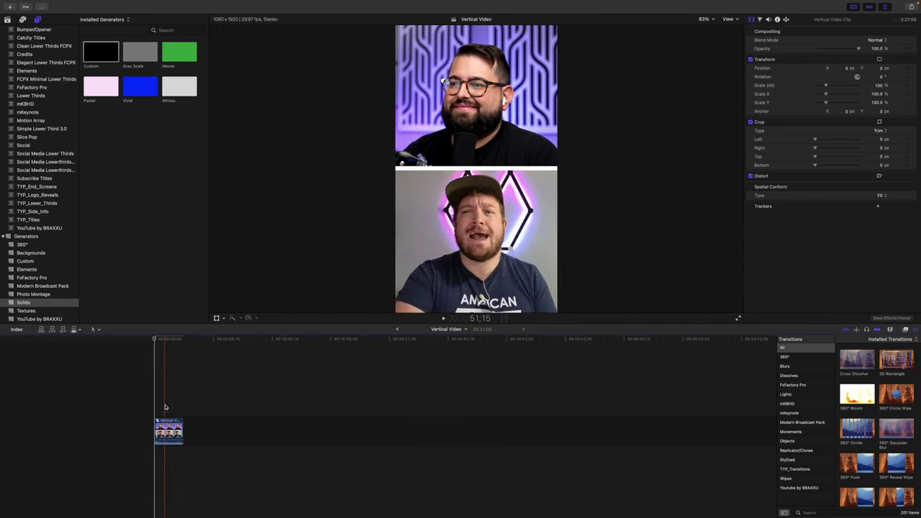